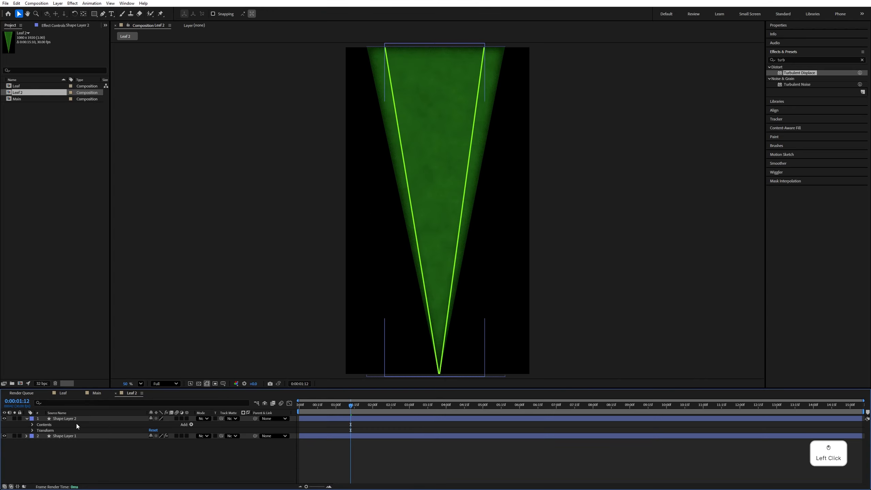
# - Duplicate Shape Layer 2 and remove the stroke from the copy
pyautogui.click(99, 418)
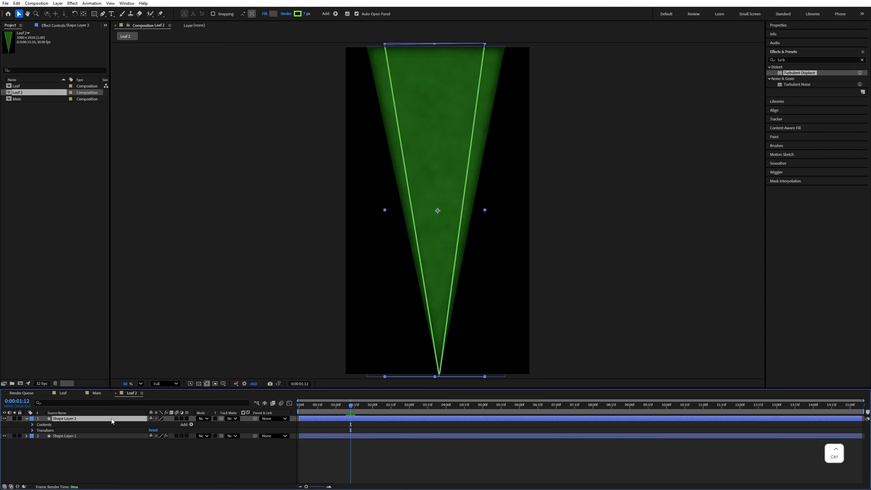
pyautogui.hotkey('ctrl', 'd')
pyautogui.click(286, 13)
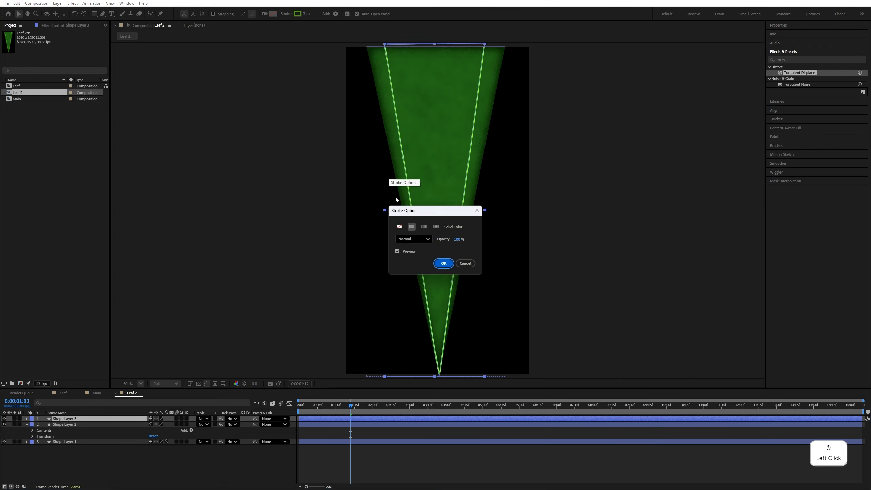
pyautogui.click(399, 226)
pyautogui.click(443, 263)
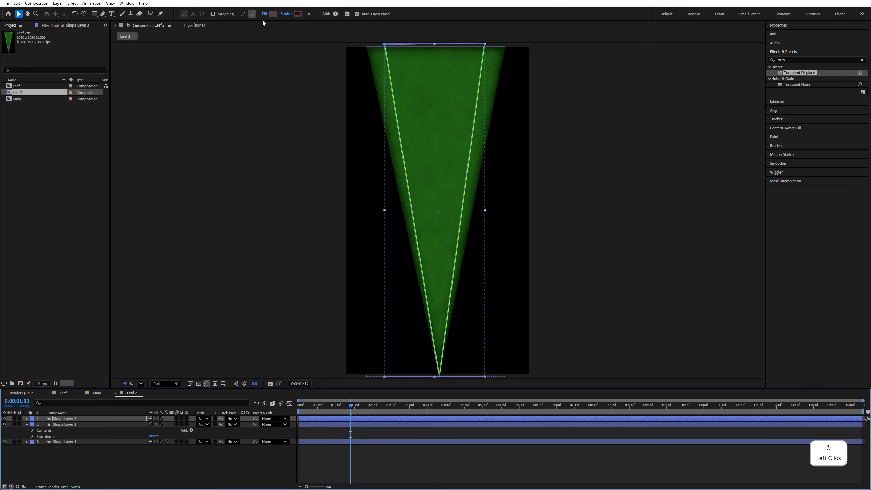
# - Fill the duplicated shape with the copied lime green and place its layer directly below Shape Layer 2
pyautogui.click(273, 14)
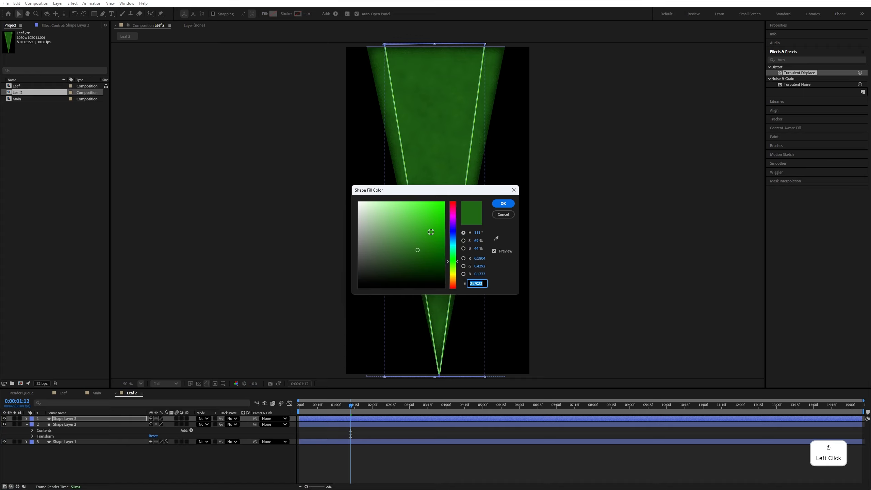
pyautogui.click(431, 212)
pyautogui.click(482, 282)
pyautogui.hotkey('ctrl', 'a')
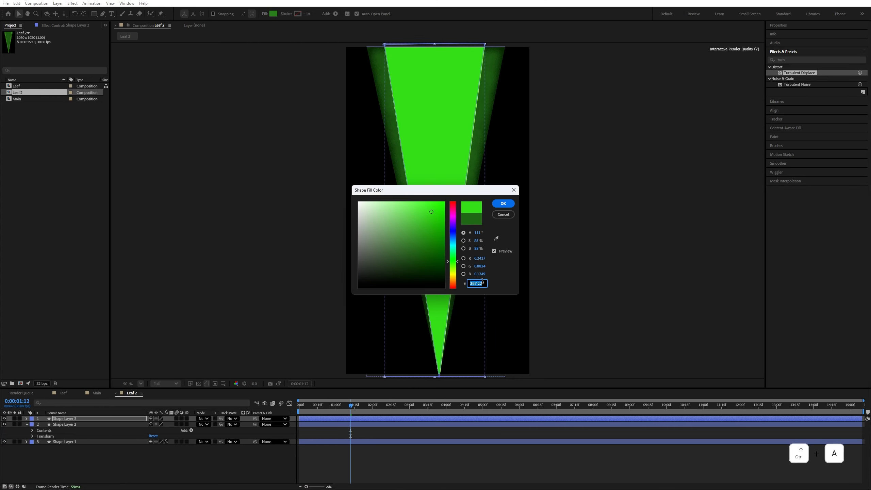
pyautogui.write('84F920')
pyautogui.click(505, 205)
pyautogui.moveTo(72, 418); pyautogui.dragTo(75, 436)
# - Set Shape Layer 2's stroke to a dark green sampled from the leaf's outer edge
pyautogui.click(71, 419)
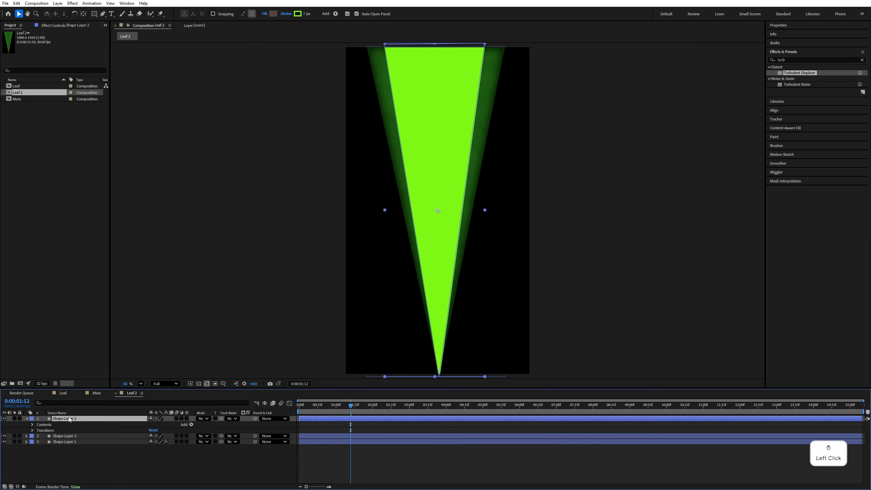
pyautogui.click(298, 13)
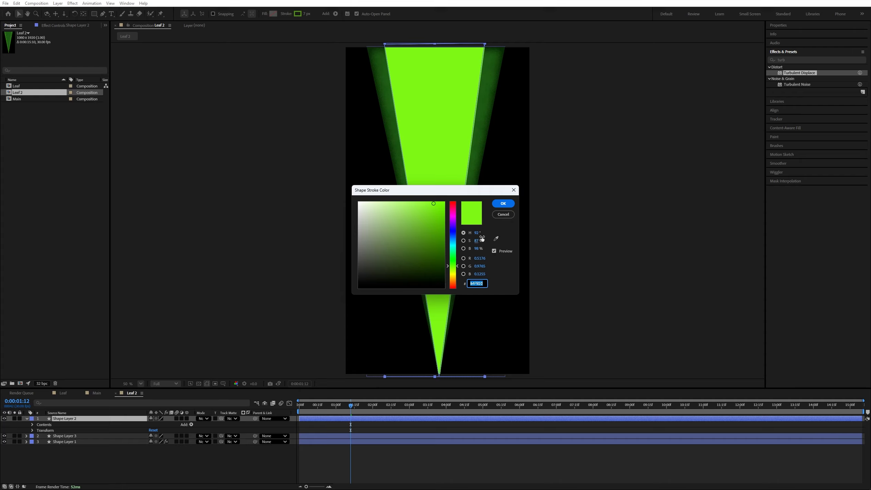
pyautogui.click(495, 238)
pyautogui.click(490, 86)
pyautogui.click(490, 84)
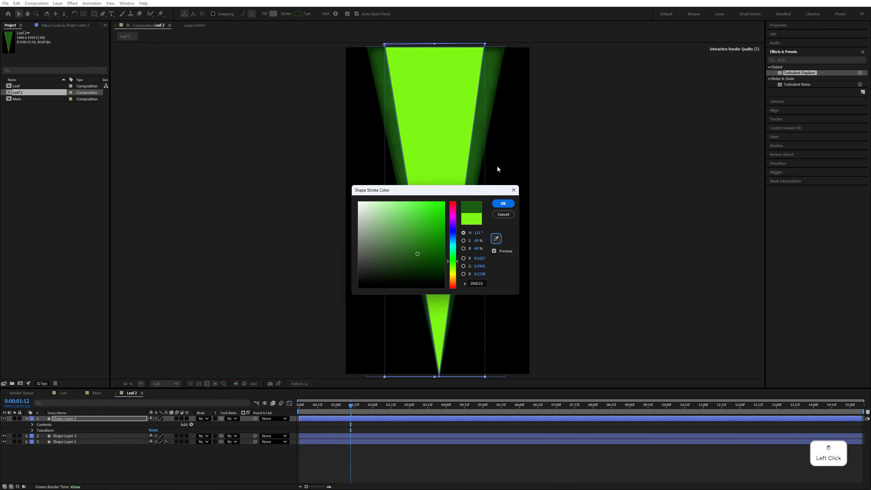
pyautogui.click(503, 204)
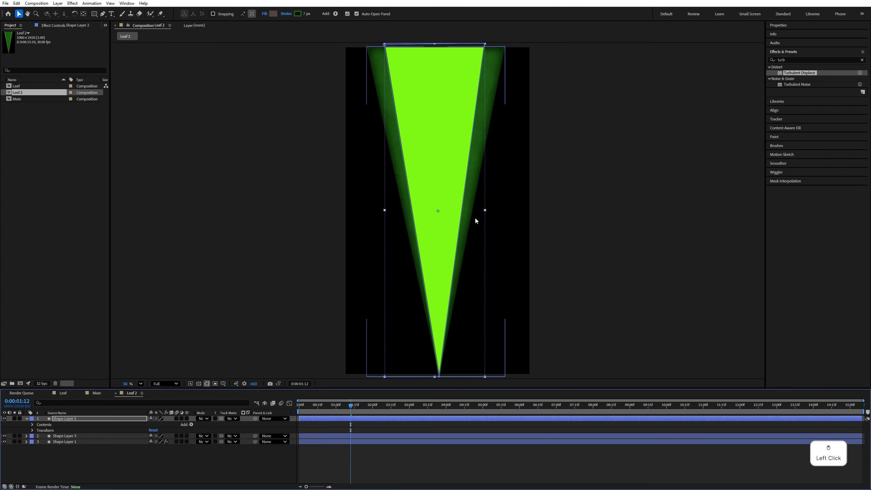
# - Narrow Shape Layer 2's outline by moving its two upper corner points inward with the Pen tool
pyautogui.click(105, 13)
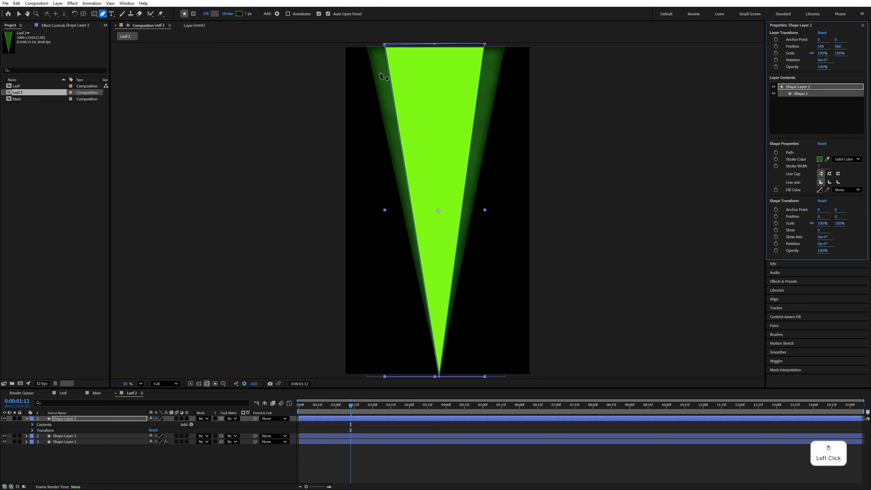
pyautogui.moveTo(384, 44); pyautogui.dragTo(394, 44)
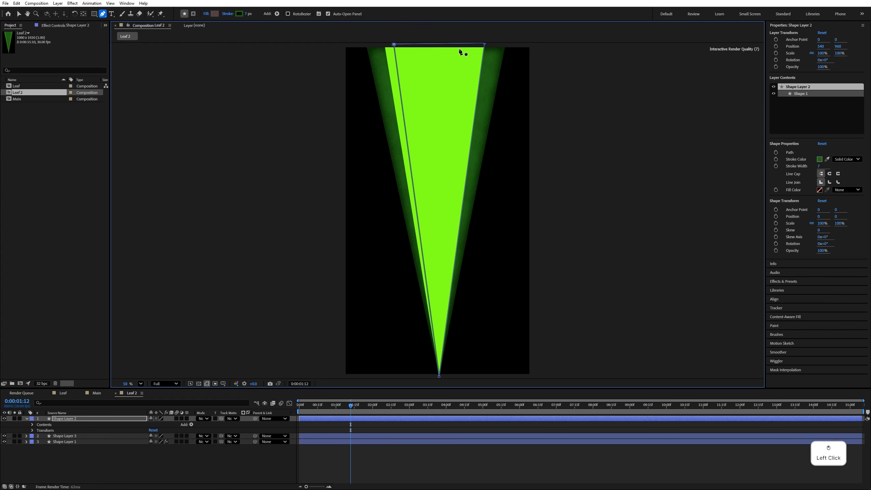
pyautogui.hotkey('ctrl', 'z')
pyautogui.press('v')
# - Change the fill colour of Shape Layer 1, the outer leaf shape, to dark teal green 286343
pyautogui.click(385, 66)
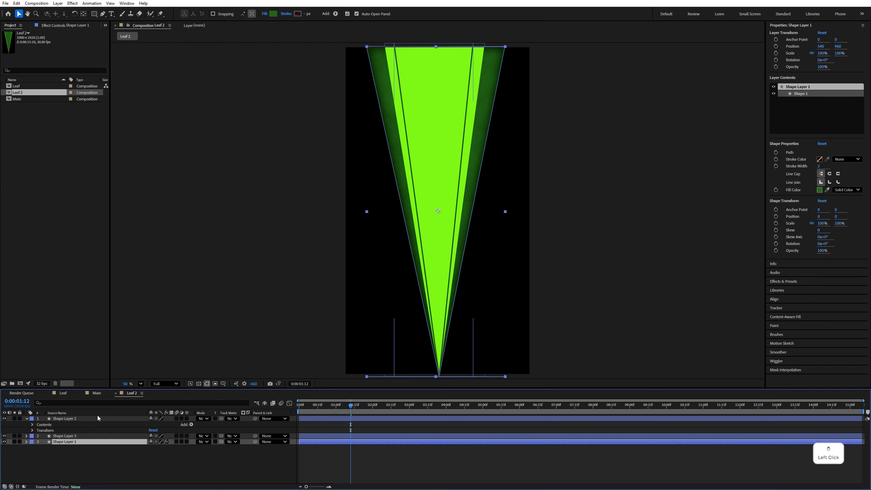
pyautogui.moveTo(385, 67); pyautogui.dragTo(357, 65)
pyautogui.hotkey('ctrl', 'z')
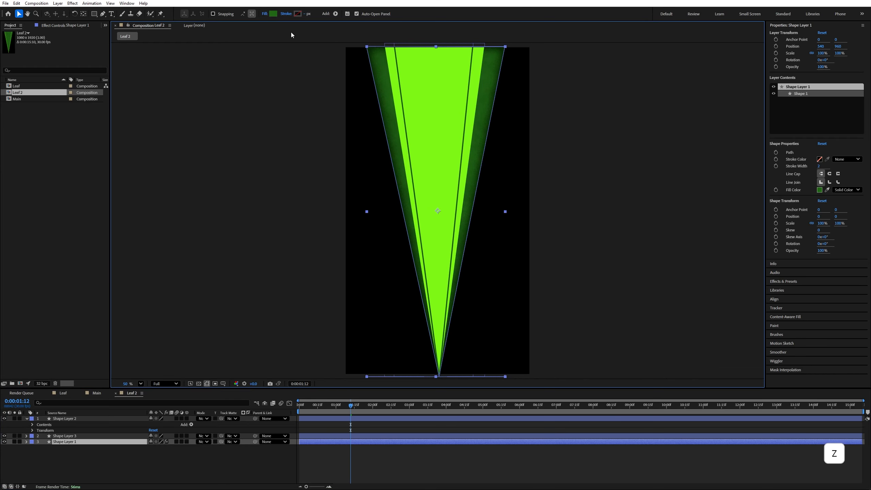
pyautogui.click(274, 16)
pyautogui.write('286343')
pyautogui.click(503, 203)
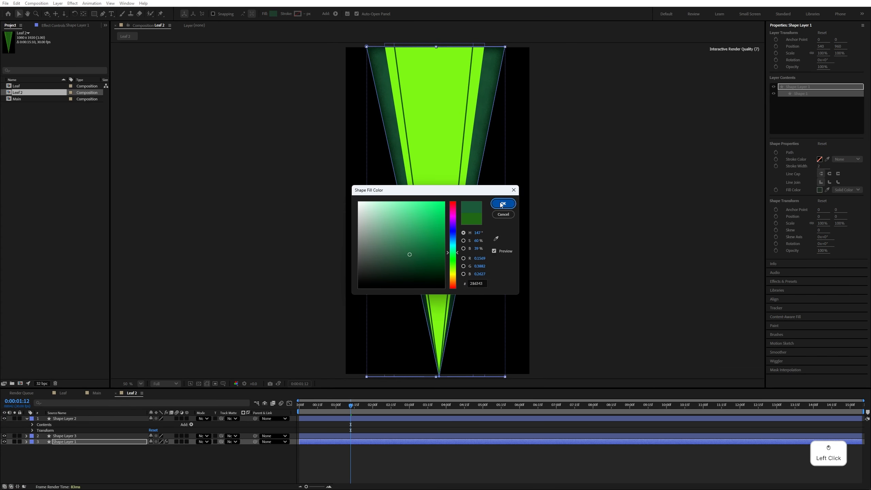
pyautogui.click(194, 459)
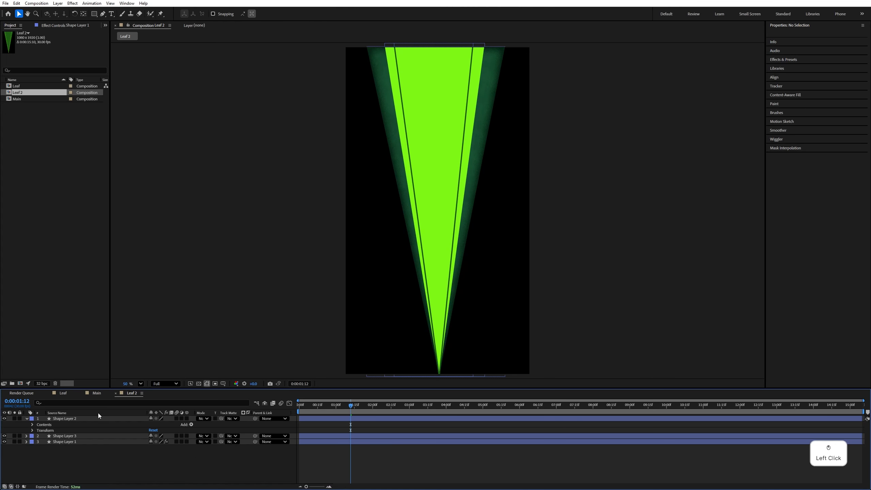
# - In the Main composition, duplicate the top Leaf layer, rotate the copy to about 313° and scale it to 58%
pyautogui.click(100, 395)
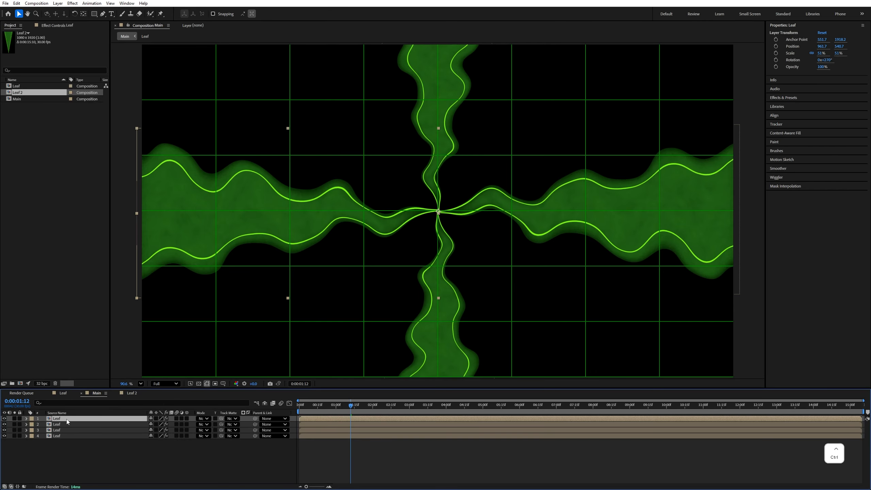
pyautogui.hotkey('ctrl', 'd')
pyautogui.press('r')
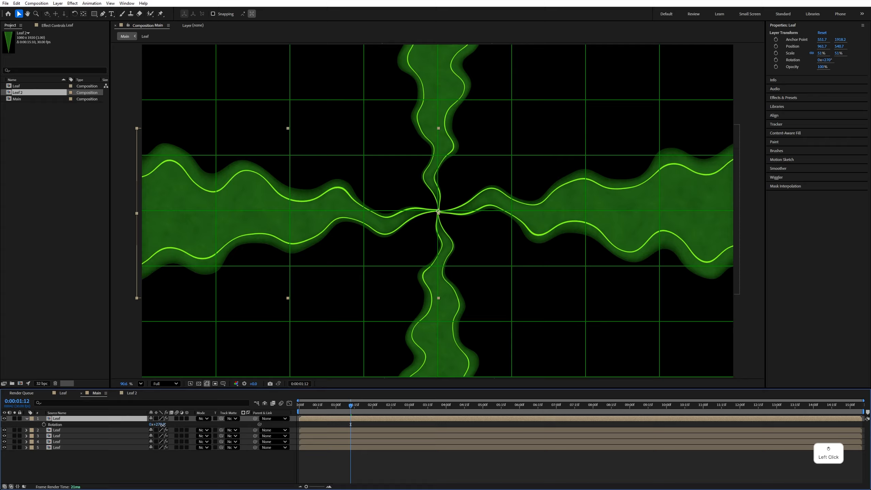
pyautogui.moveTo(158, 424)
pyautogui.mouseDown()
pyautogui.moveTo(173, 422)
pyautogui.moveTo(160, 424)
pyautogui.mouseUp()
pyautogui.press('s')
pyautogui.click(93, 460)
pyautogui.click(75, 419)
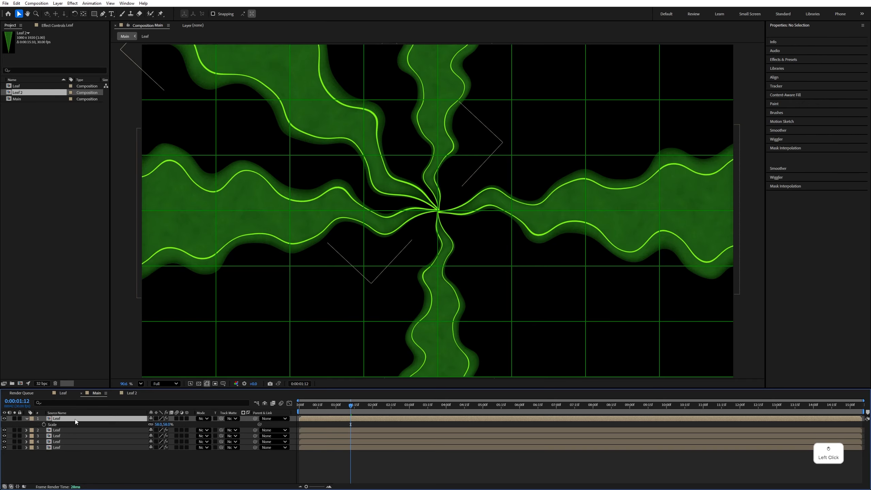
# - Replace the duplicated layer's source with the Leaf 2 composition and give the layer a yellow label
pyautogui.click(14, 95)
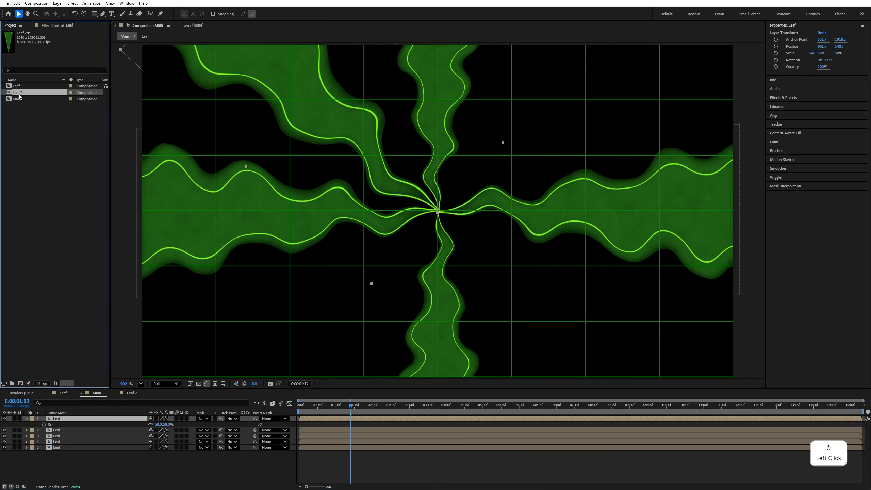
pyautogui.moveTo(21, 95); pyautogui.dragTo(71, 420)
pyautogui.click(31, 419)
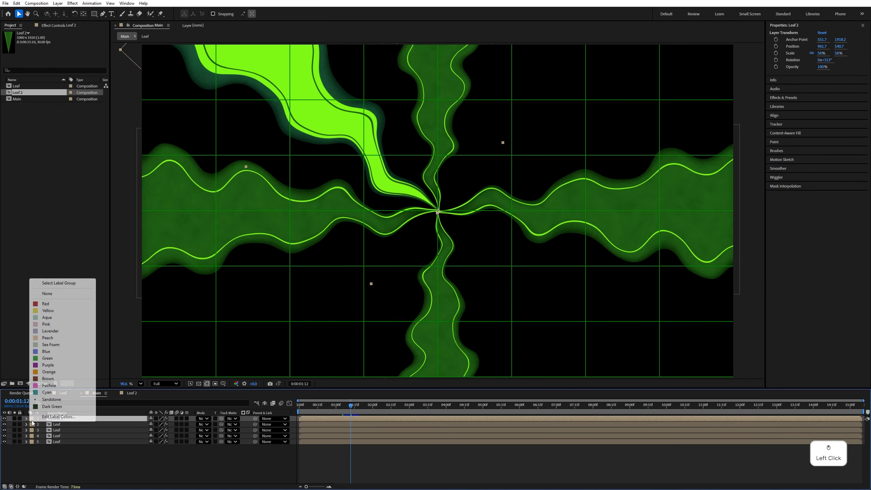
pyautogui.click(48, 310)
# - Duplicate the Leaf 2 layer and rotate the copy to 1x+50° so it fills the upper-right diagonal
pyautogui.press('r')
pyautogui.hotkey('ctrl', 'd')
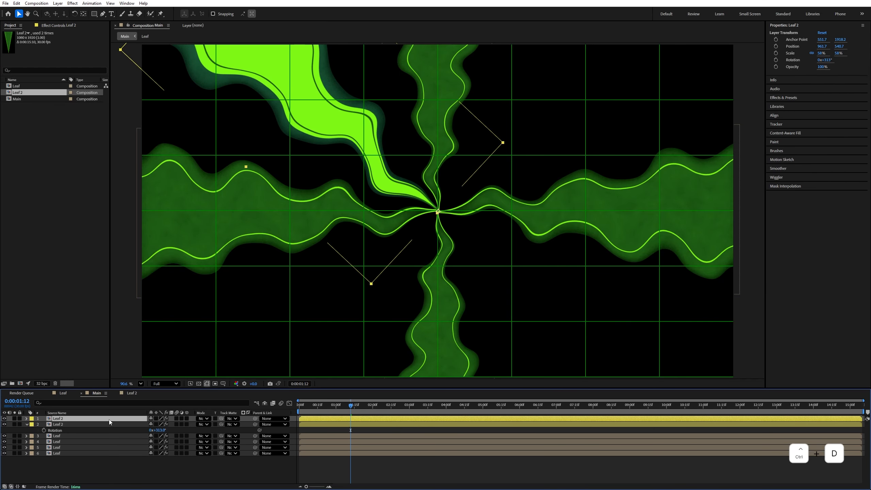
pyautogui.press('r')
pyautogui.moveTo(160, 426); pyautogui.dragTo(192, 423)
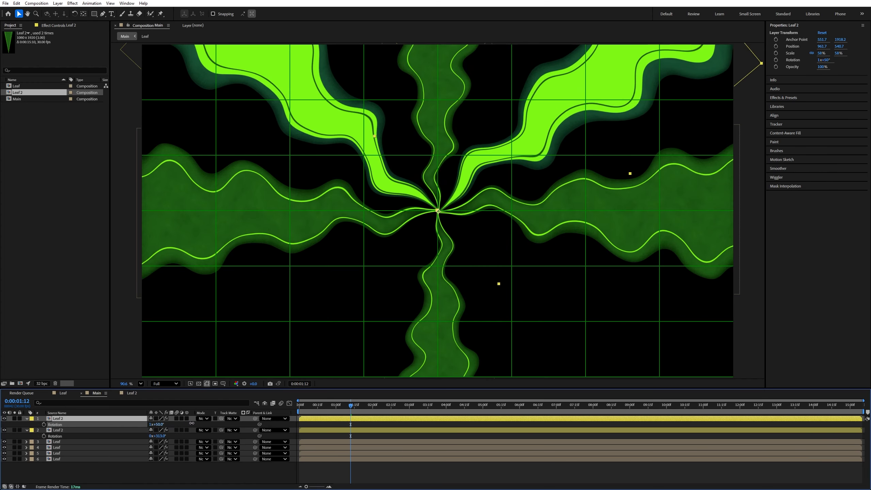
# - Add two more Leaf 2 copies rotated into the lower diagonals, and collapse all layer properties
pyautogui.hotkey('ctrl', 'd')
pyautogui.press('r')
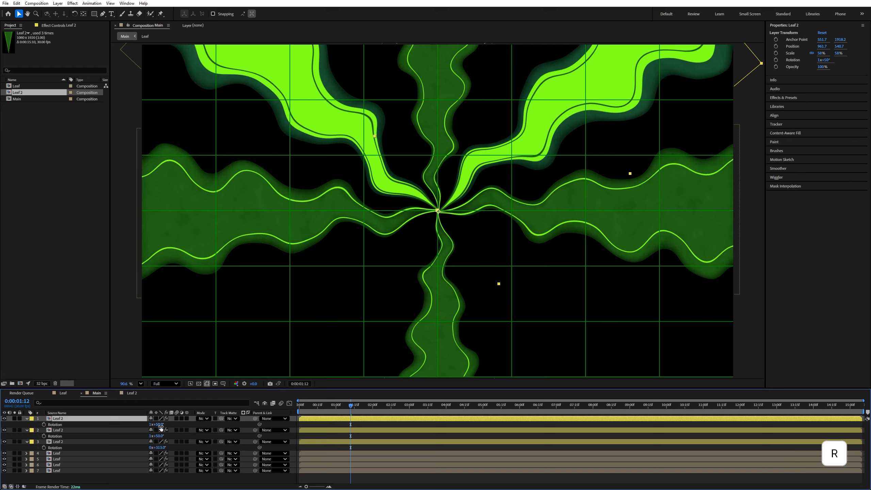
pyautogui.moveTo(157, 424); pyautogui.dragTo(186, 425)
pyautogui.hotkey('ctrl', 'd')
pyautogui.press('r')
pyautogui.hotkey('ctrl', 'a')
pyautogui.press('u')
pyautogui.click(104, 472)
# - Preview the animated leaf pattern and return the playhead to the start of the timeline
pyautogui.press('space')
pyautogui.press('space')
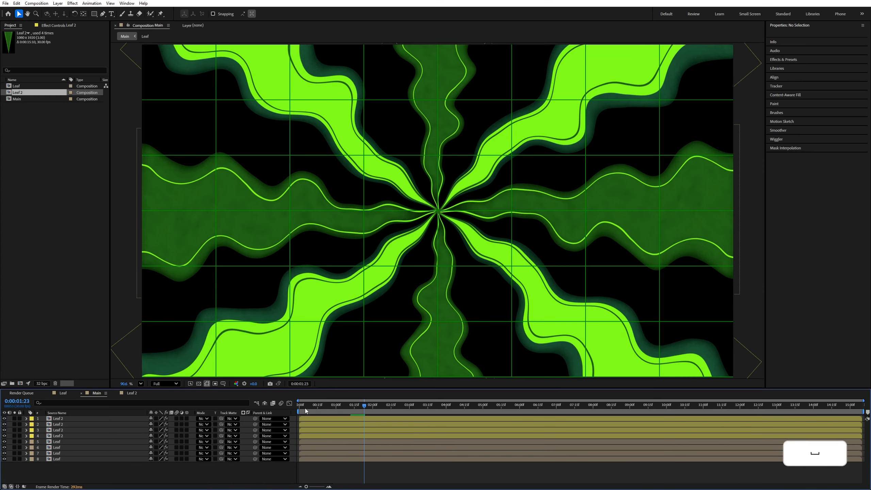
pyautogui.moveTo(305, 409); pyautogui.dragTo(295, 412)
# - Add a new adjustment layer above the leaf layers and enlarge the timeline area
pyautogui.rightClick(226, 469)
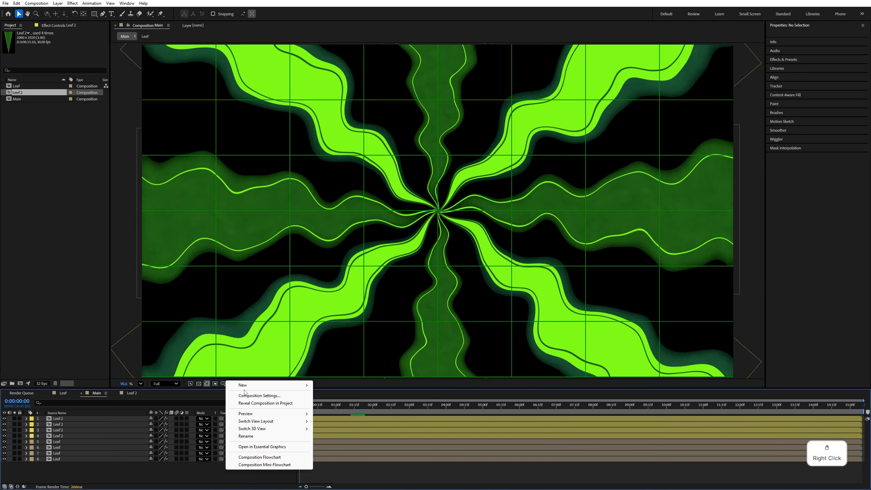
pyautogui.moveTo(291, 385)
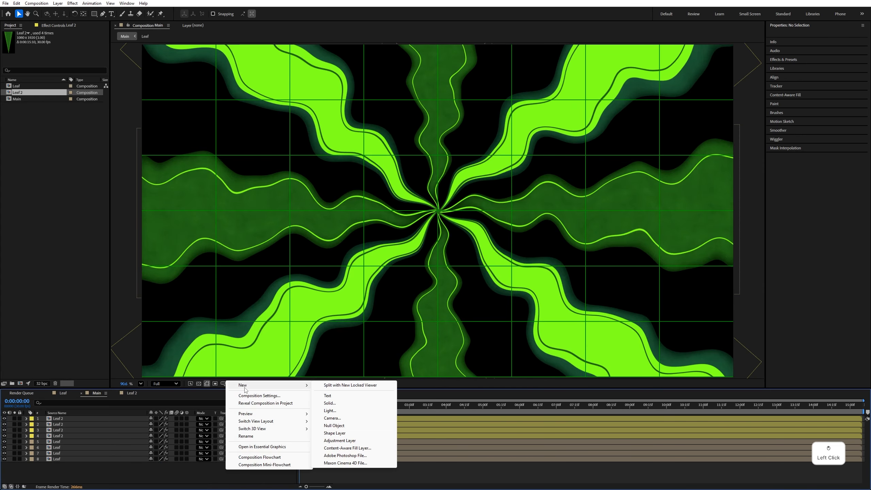
pyautogui.click(340, 441)
pyautogui.moveTo(154, 390); pyautogui.dragTo(166, 353)
# - Find the CC Vignette effect and apply it to the adjustment layer
pyautogui.click(783, 97)
pyautogui.write('turb')
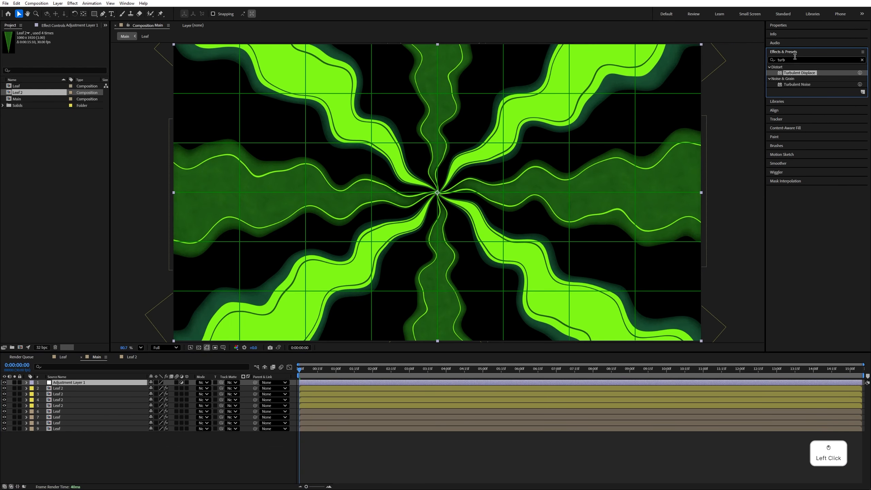
pyautogui.click(794, 59)
pyautogui.write('vign')
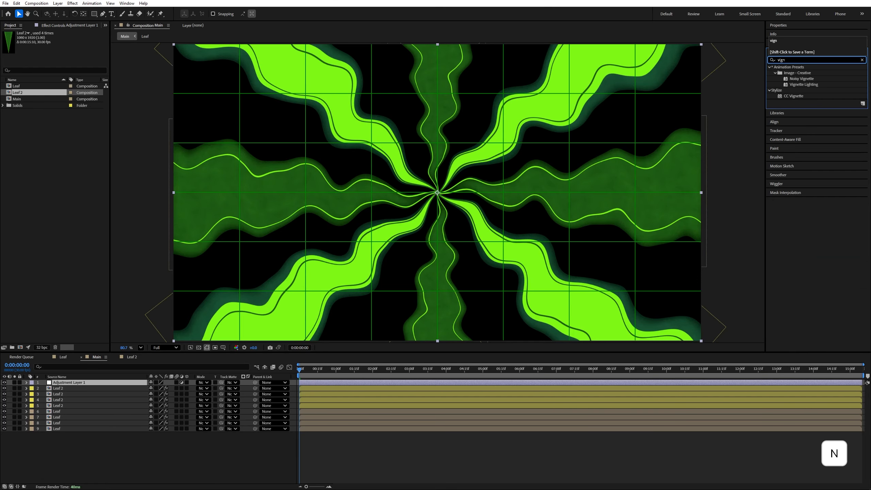
pyautogui.moveTo(792, 96); pyautogui.dragTo(71, 386)
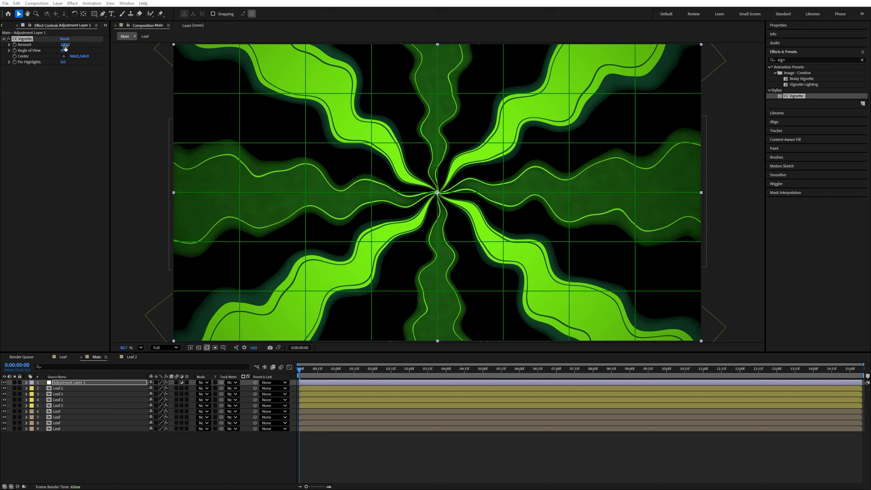
# - Set the CC Vignette Amount to 145 and Angle of View to 55
pyautogui.click(65, 44)
pyautogui.write('160')
pyautogui.press('Return')
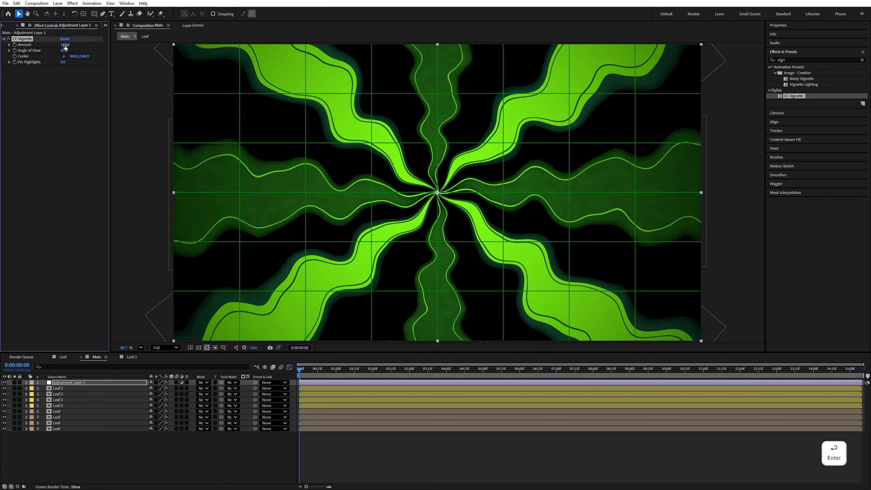
pyautogui.hotkey('ctrl', 'z')
pyautogui.click(62, 50)
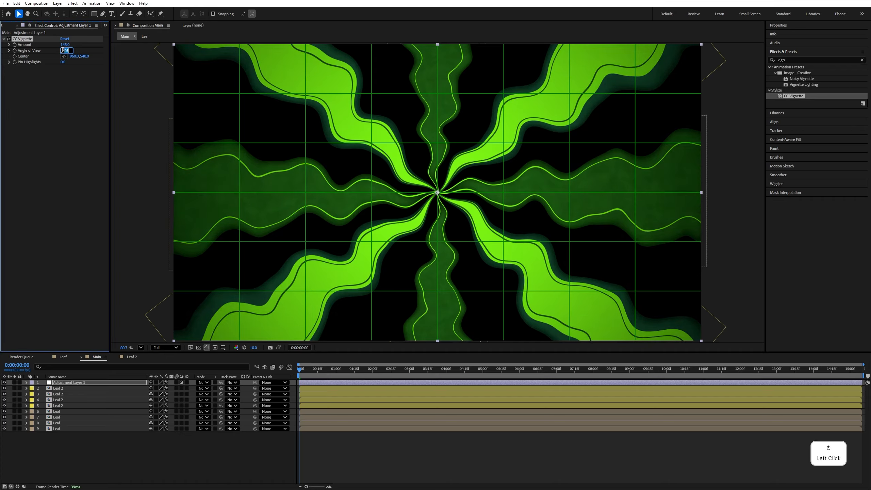
pyautogui.write('55')
pyautogui.click(165, 446)
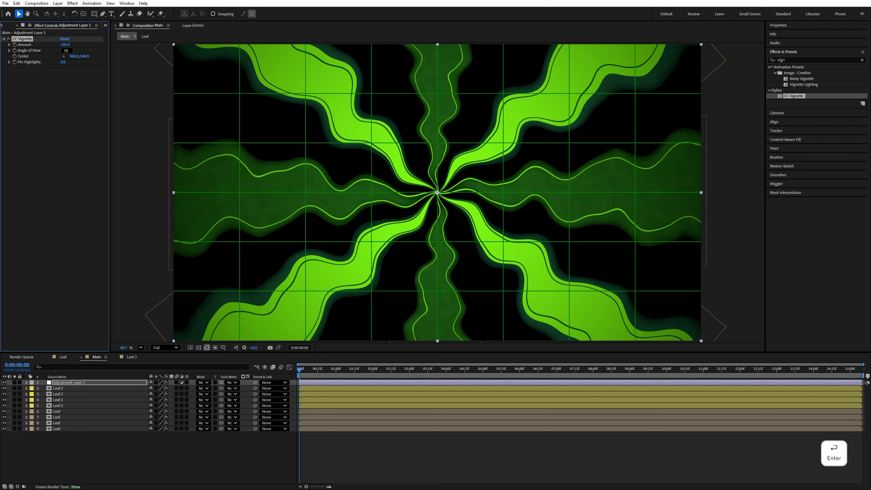
# - Create a full-frame rectangle shape layer and move it to the bottom of the layer stack as a background
pyautogui.doubleClick(95, 14)
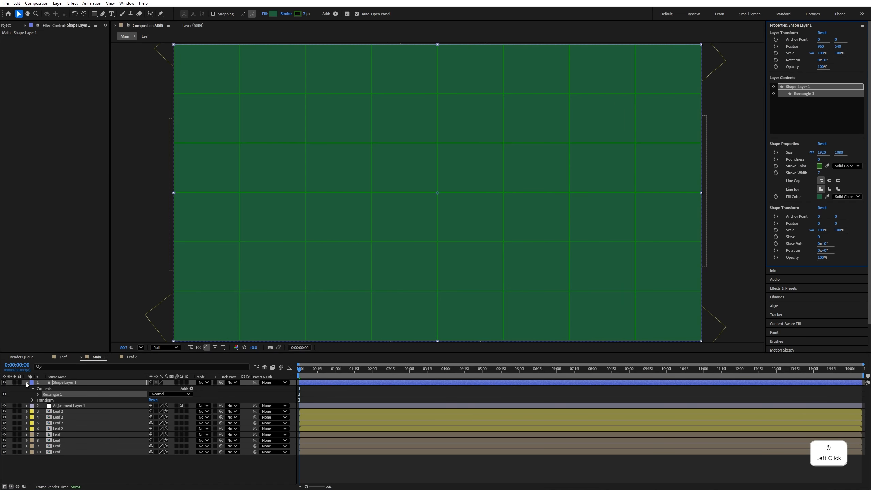
pyautogui.click(26, 384)
pyautogui.moveTo(69, 382); pyautogui.dragTo(88, 438)
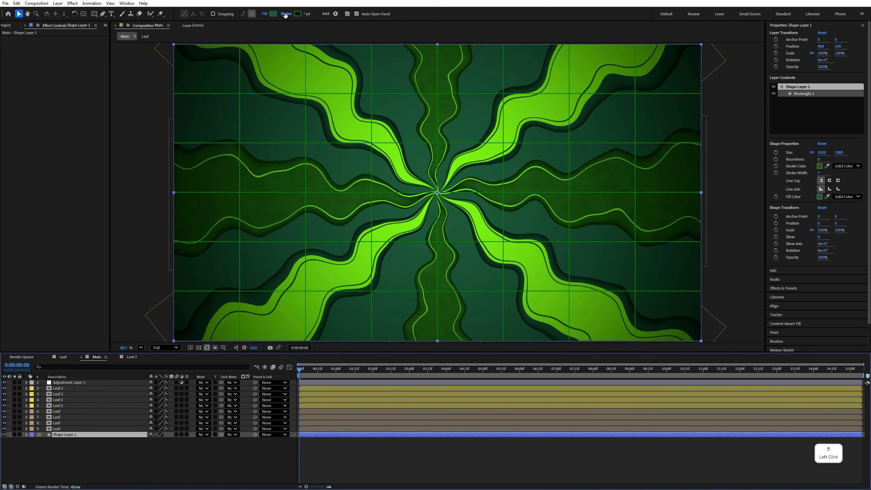
# - Remove the stroke from the background rectangle
pyautogui.click(285, 14)
pyautogui.click(399, 227)
pyautogui.click(443, 263)
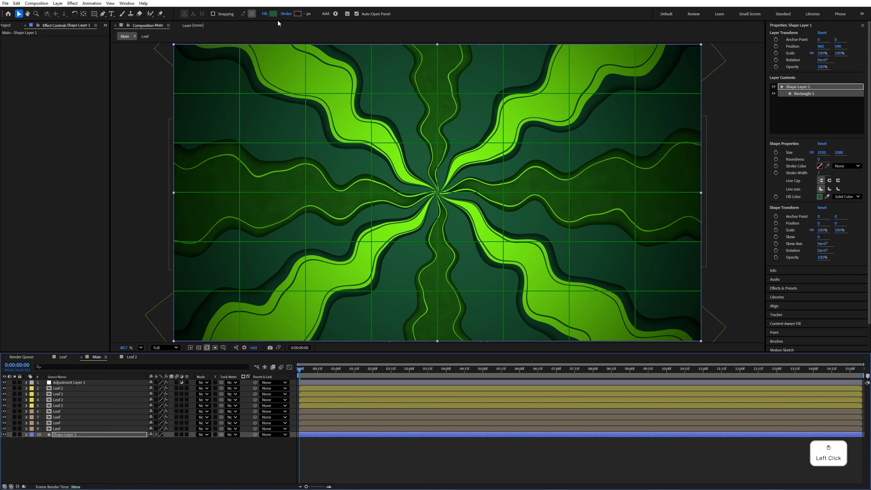
# - Set the background rectangle's fill to the dark green 0F261A
pyautogui.click(273, 14)
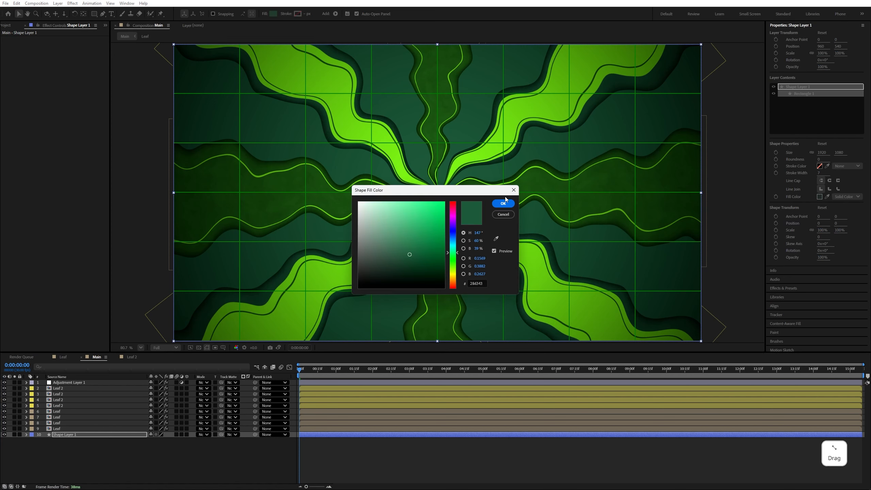
pyautogui.click(496, 238)
pyautogui.click(362, 93)
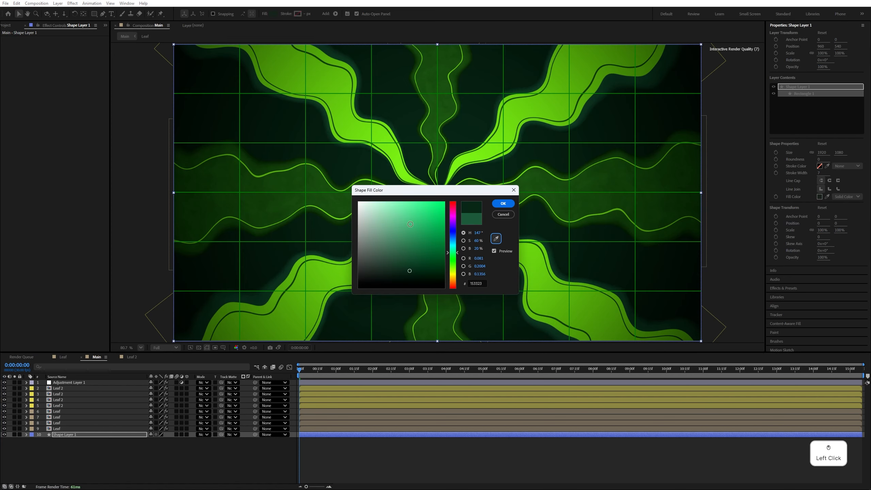
pyautogui.click(503, 204)
pyautogui.click(233, 474)
# - Turn off the proportional grid overlay in the composition view
pyautogui.click(223, 349)
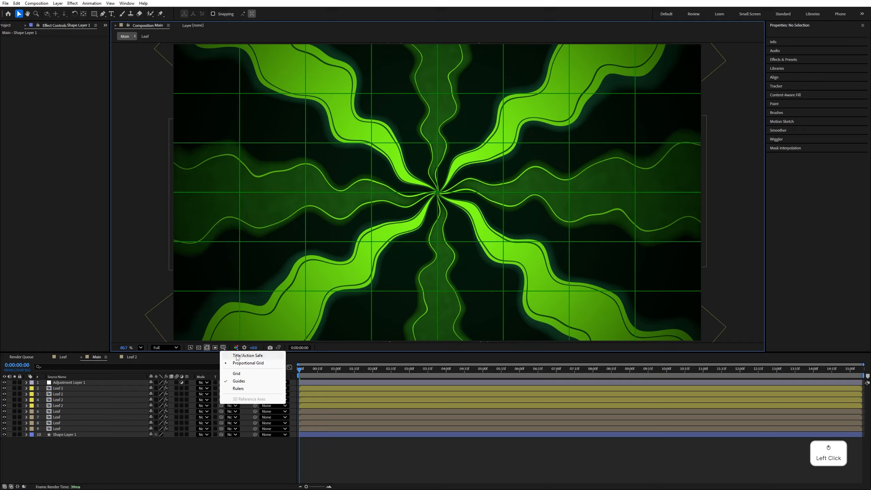
pyautogui.click(248, 363)
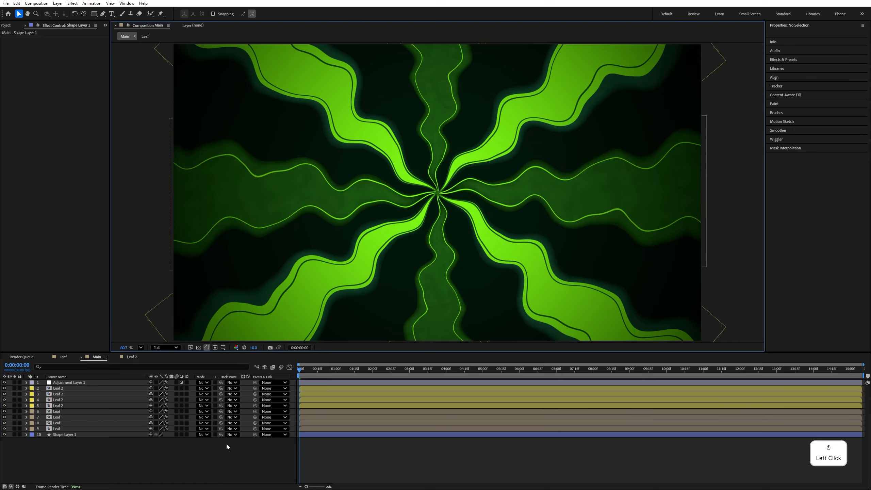
pyautogui.hotkey('ctrl', 'z')
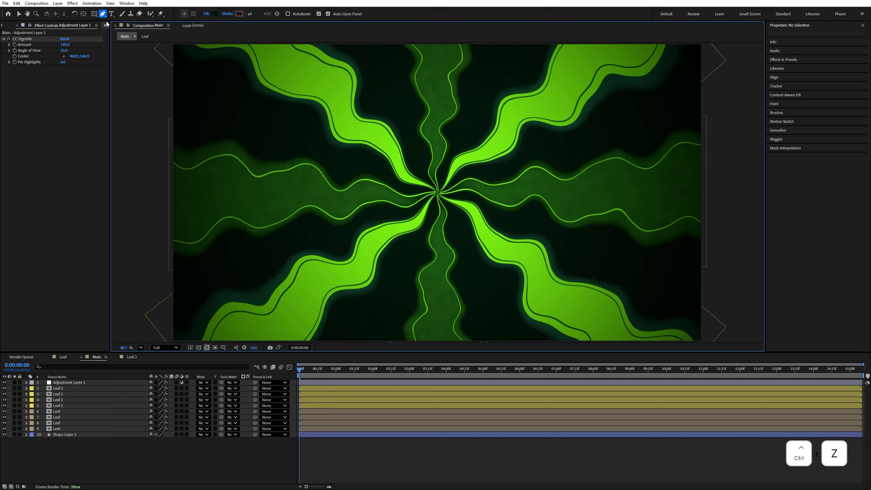
# - Draw a straight horizontal line across the full frame with the Pen tool as a new shape layer without fill
pyautogui.click(103, 14)
pyautogui.click(149, 186)
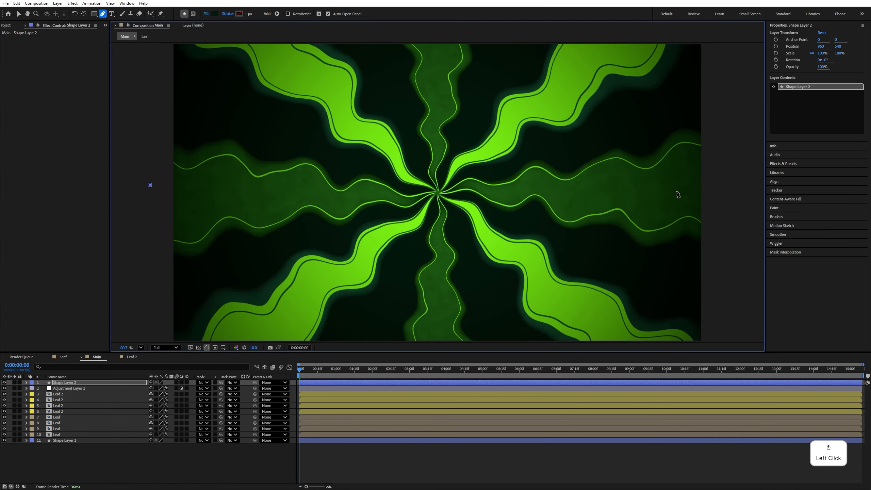
pyautogui.click(733, 184)
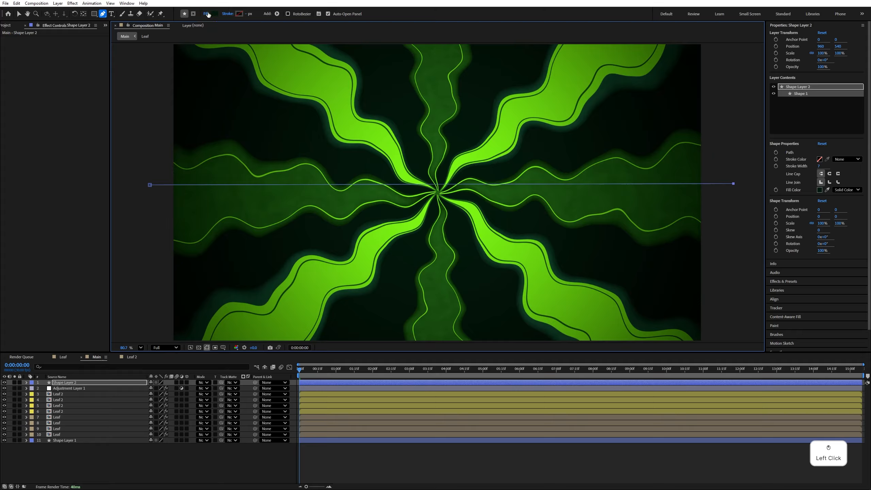
pyautogui.click(209, 15)
pyautogui.click(401, 228)
pyautogui.click(443, 261)
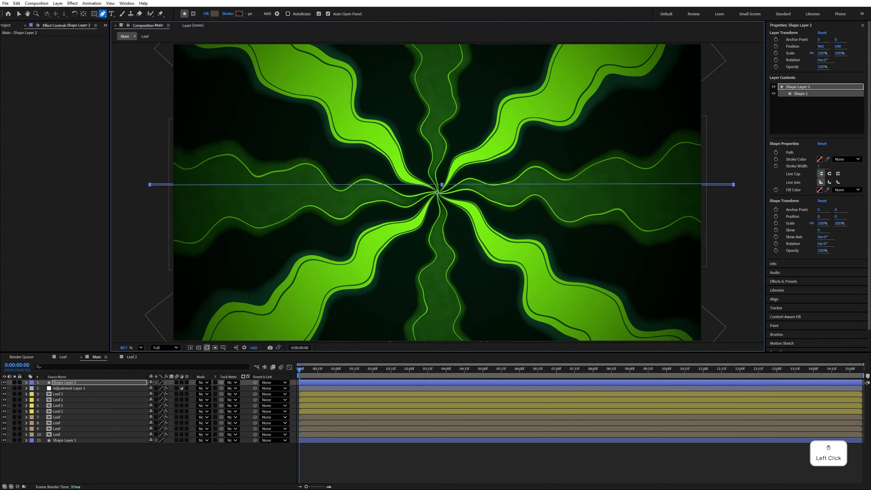
# - Give the line a solid beige stroke, colour DCC9B1, with a width of 2 px
pyautogui.click(239, 14)
pyautogui.write('DCC9B1')
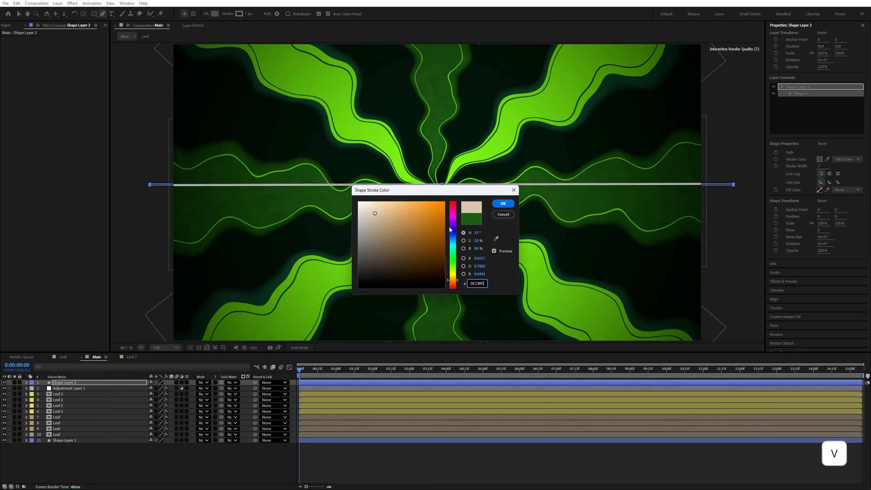
pyautogui.click(503, 204)
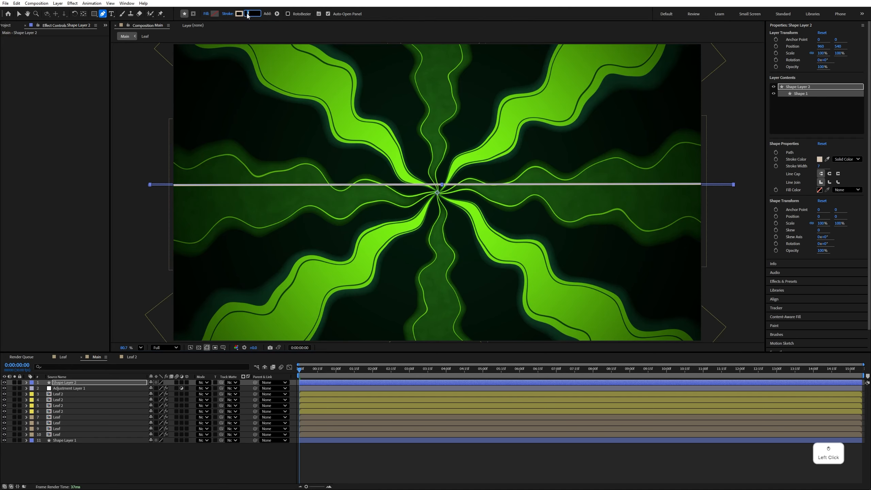
pyautogui.write('2')
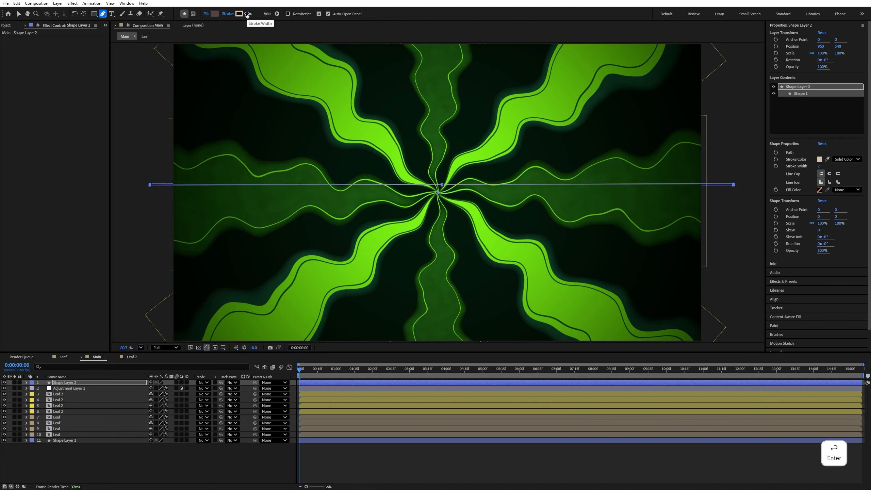
# - Add a Twist operator to the line's shape layer and raise its Angle to about 2118 to form a spiral
pyautogui.click(277, 14)
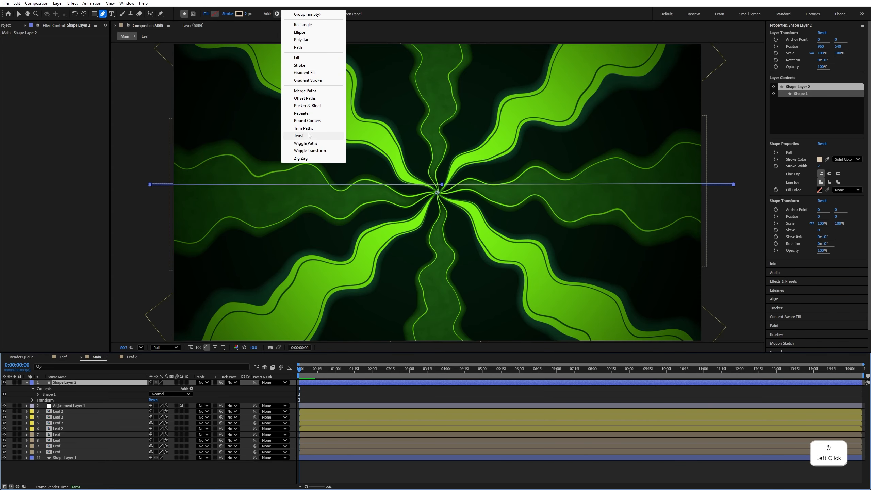
pyautogui.click(309, 139)
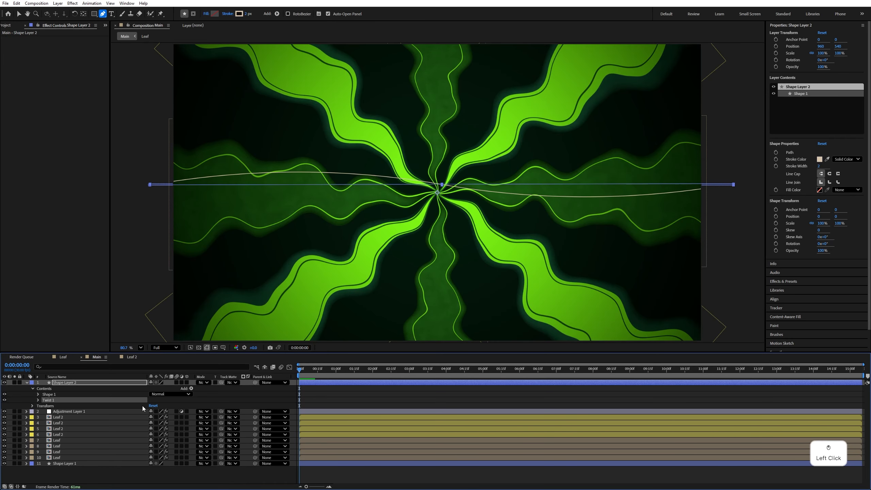
pyautogui.click(38, 400)
pyautogui.moveTo(150, 406); pyautogui.dragTo(604, 404)
pyautogui.hotkey('ctrl', 'z')
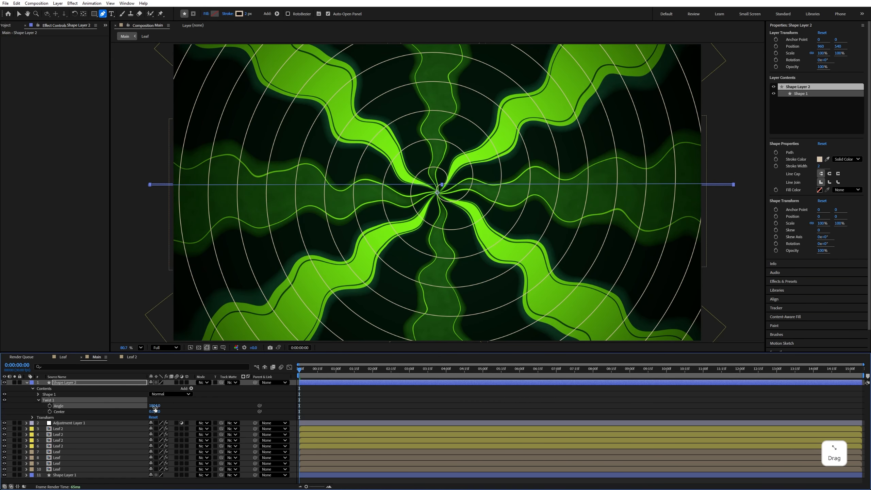
pyautogui.moveTo(155, 408); pyautogui.dragTo(233, 416)
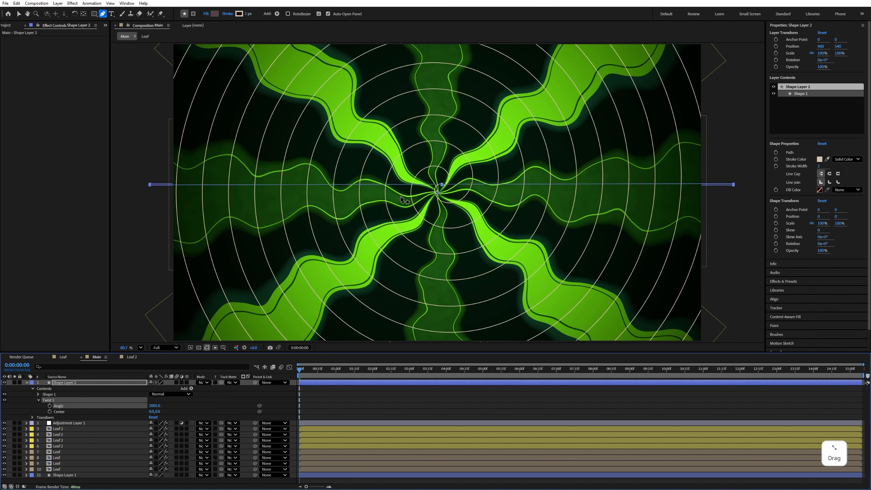
pyautogui.moveTo(154, 407); pyautogui.dragTo(192, 406)
# - Rename the twisted line's shape layer as spiral
pyautogui.rightClick(87, 383)
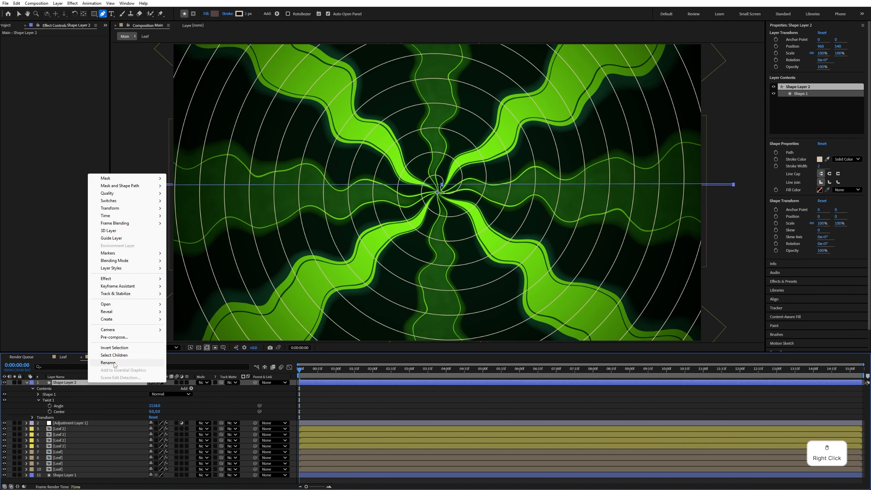
pyautogui.click(113, 363)
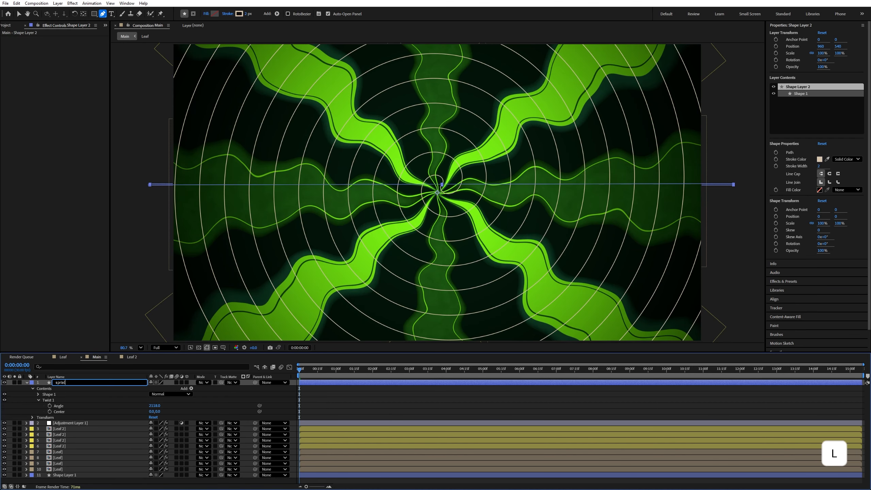
pyautogui.write('sprial')
pyautogui.press('Return')
# - Animate the spiral layer's Rotation with the expression time*50 and preview the spin
pyautogui.click(57, 384)
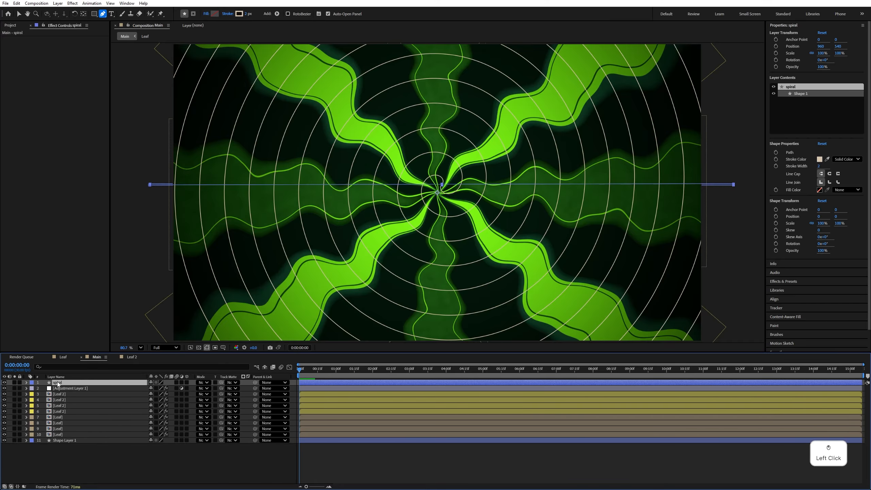
pyautogui.press('r')
pyautogui.keyDown('alt'); pyautogui.click(45, 389); pyautogui.keyUp('alt')
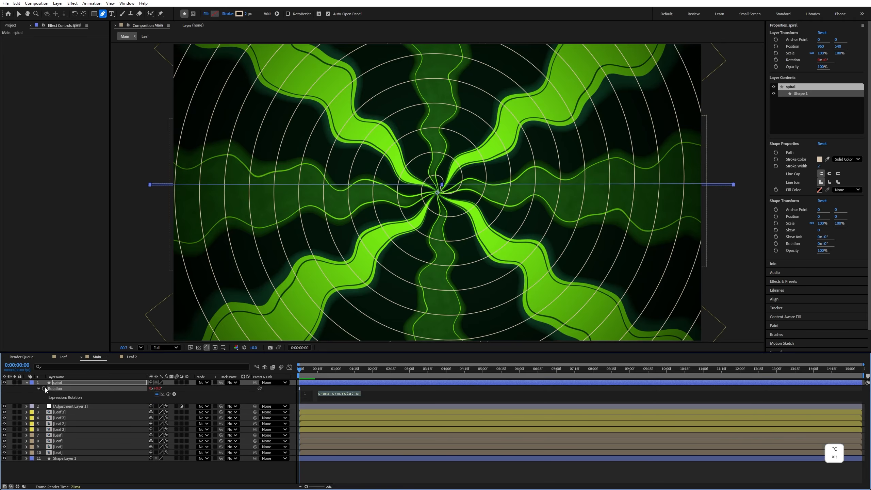
pyautogui.write('time')
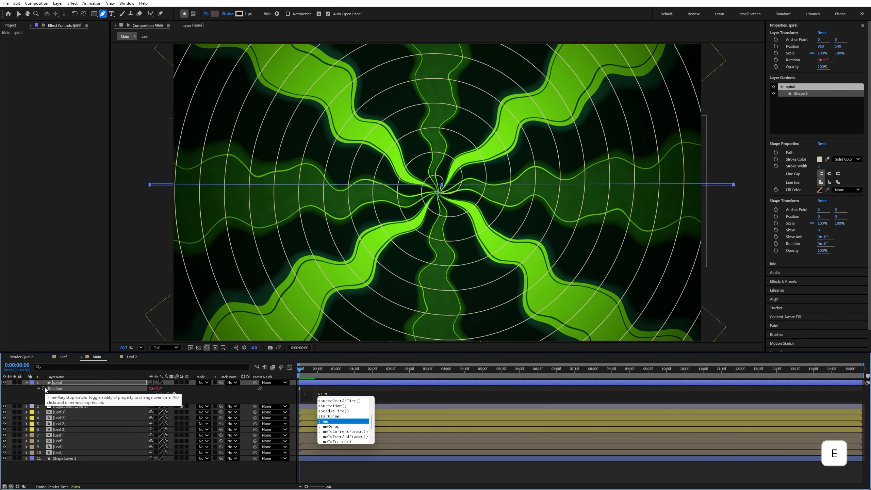
pyautogui.write('*')
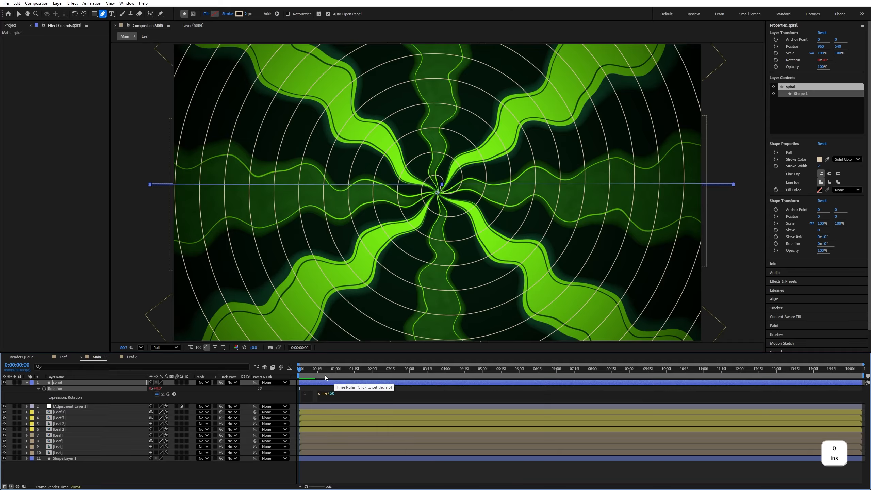
pyautogui.moveTo(324, 372); pyautogui.dragTo(282, 376)
pyautogui.press('space')
pyautogui.click(119, 382)
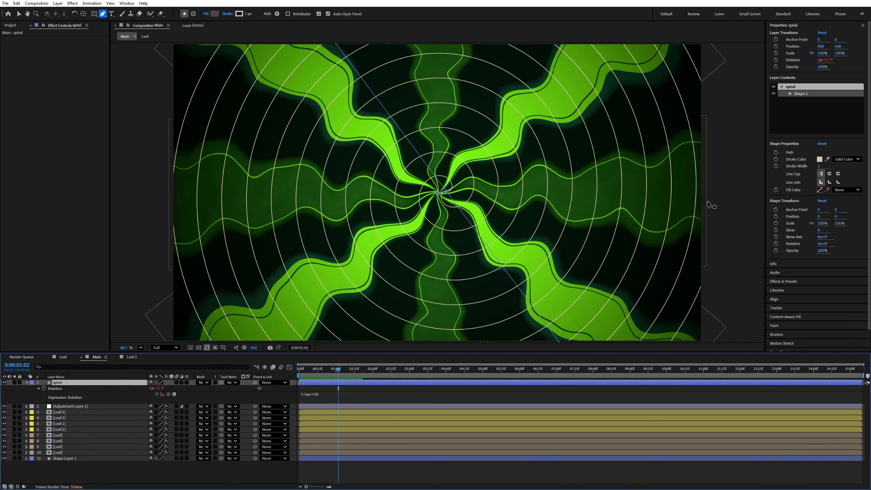
# - Find the Turbulent Displace effect and apply it to the spiral layer, placed just above the background rectangle
pyautogui.click(791, 282)
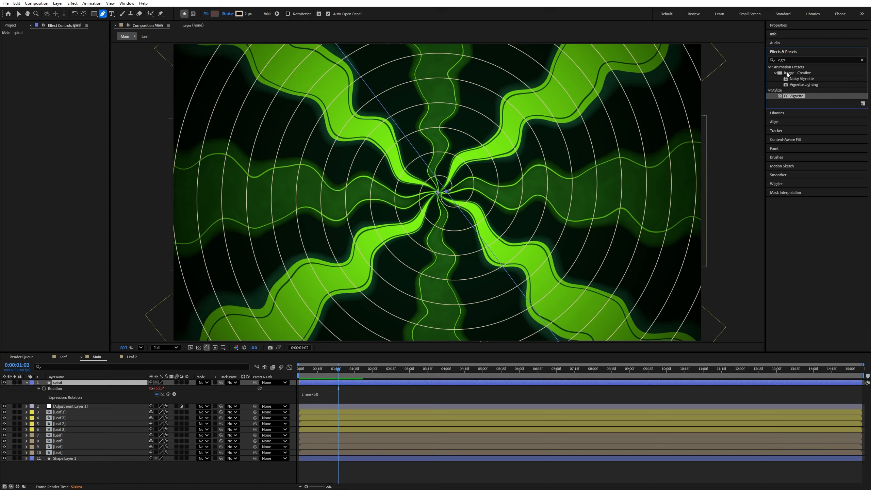
pyautogui.click(778, 60)
pyautogui.write('turb')
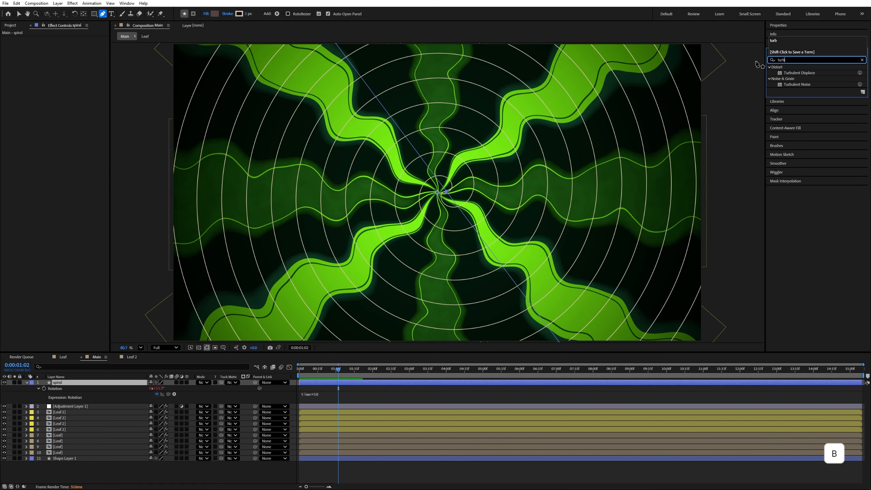
pyautogui.moveTo(806, 76); pyautogui.dragTo(84, 443)
pyautogui.click(27, 383)
pyautogui.click(120, 459)
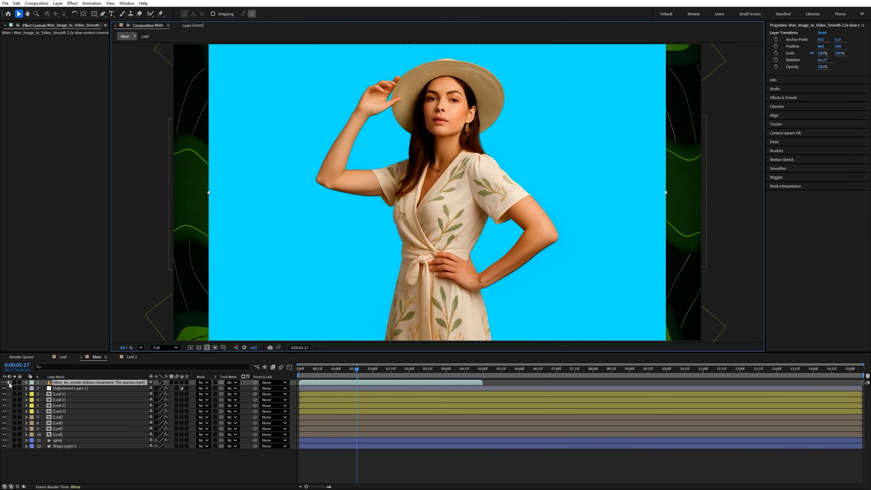
# - Apply the Keylight (1.2) effect to the woman's footage, key out its cyan screen and check the matte view
pyautogui.click(73, 3)
pyautogui.moveTo(137, 128)
pyautogui.click(213, 129)
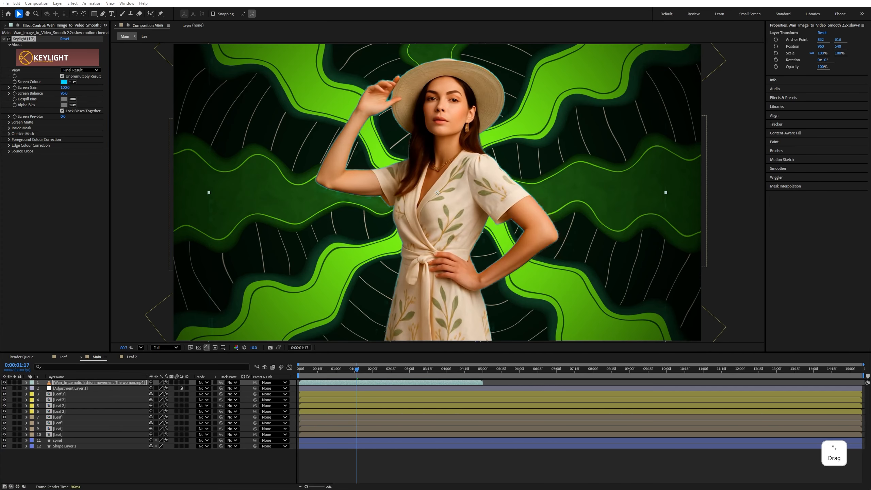
pyautogui.click(80, 70)
pyautogui.click(67, 129)
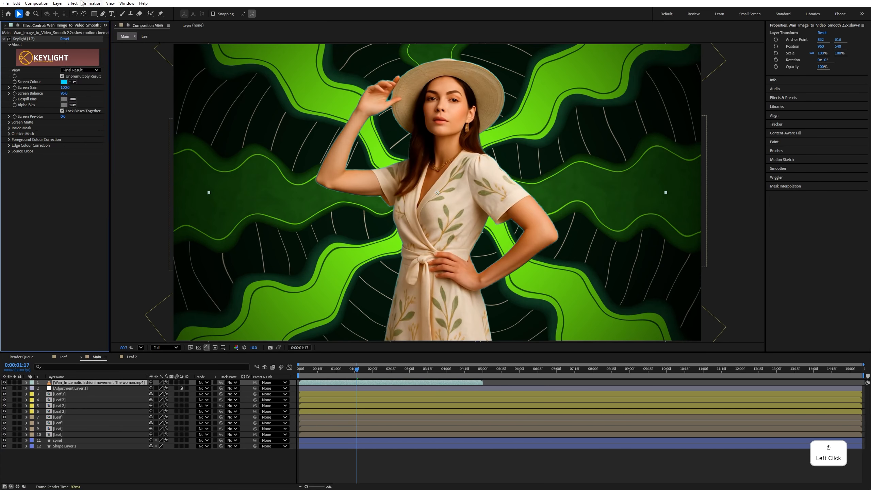
# - Apply Refine Hard Matte to the footage with Feather 8.1, Contrast 81.9% and Shift Edge -84%, and save the project
pyautogui.click(187, 144)
pyautogui.moveTo(63, 163)
pyautogui.mouseDown()
pyautogui.moveTo(78, 163)
pyautogui.moveTo(52, 174)
pyautogui.moveTo(60, 175)
pyautogui.mouseUp()
pyautogui.click(9, 157)
pyautogui.hotkey('ctrl', 'z')
pyautogui.hotkey('ctrl', 's')
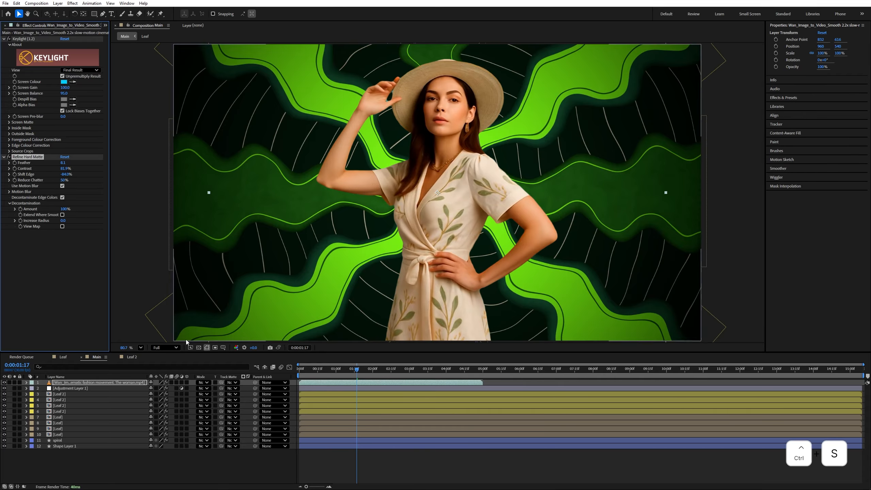
# - Shorten the work area to the end of the woman's footage and preview the composition from the start
pyautogui.moveTo(863, 376); pyautogui.dragTo(483, 376)
pyautogui.click(274, 464)
pyautogui.press('Home')
pyautogui.press('space')
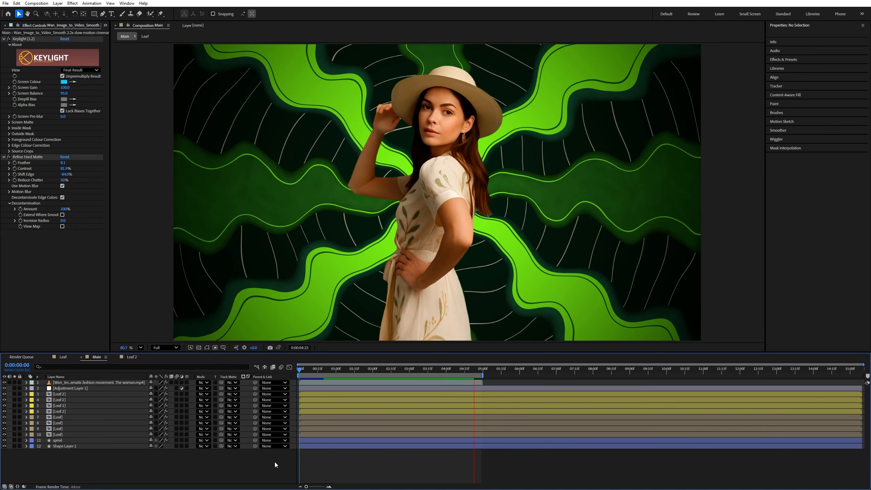